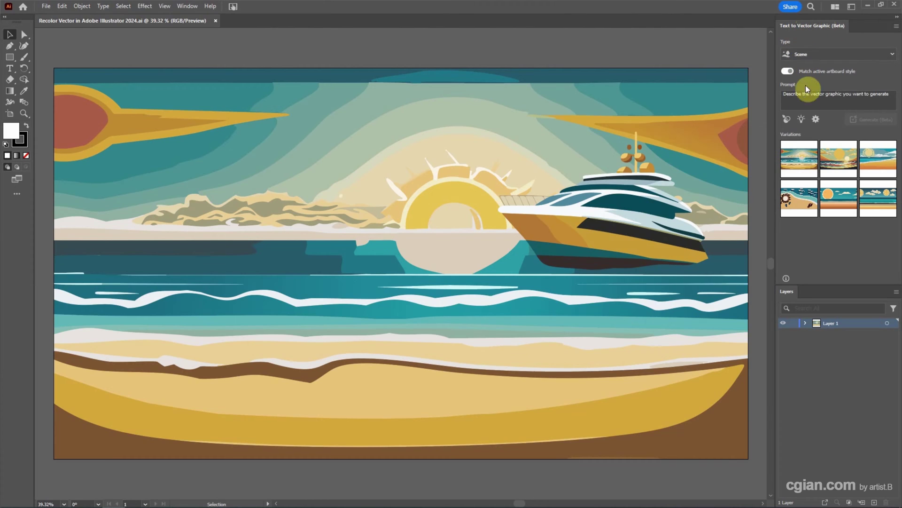
# - Switch the Text to Vector Graphic type from Scene to Subject and place the first yacht variation
pyautogui.click(803, 55)
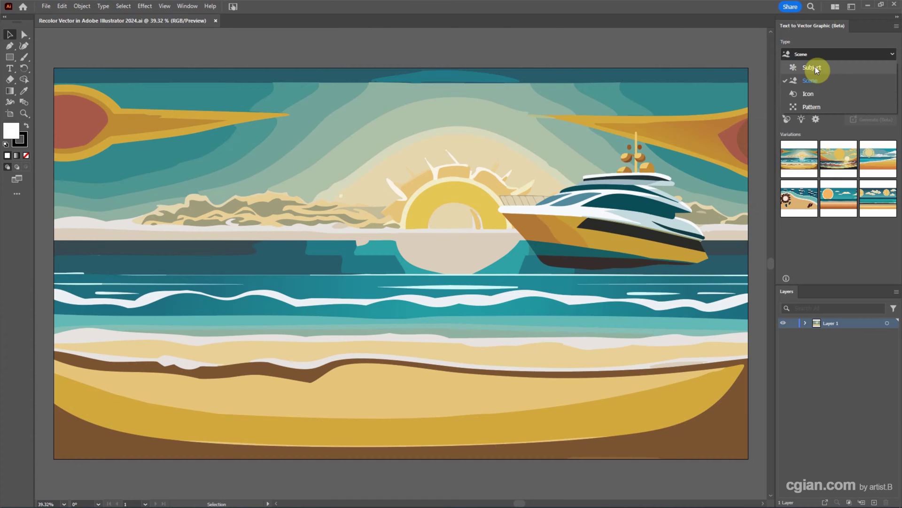
pyautogui.click(815, 67)
pyautogui.moveTo(793, 149)
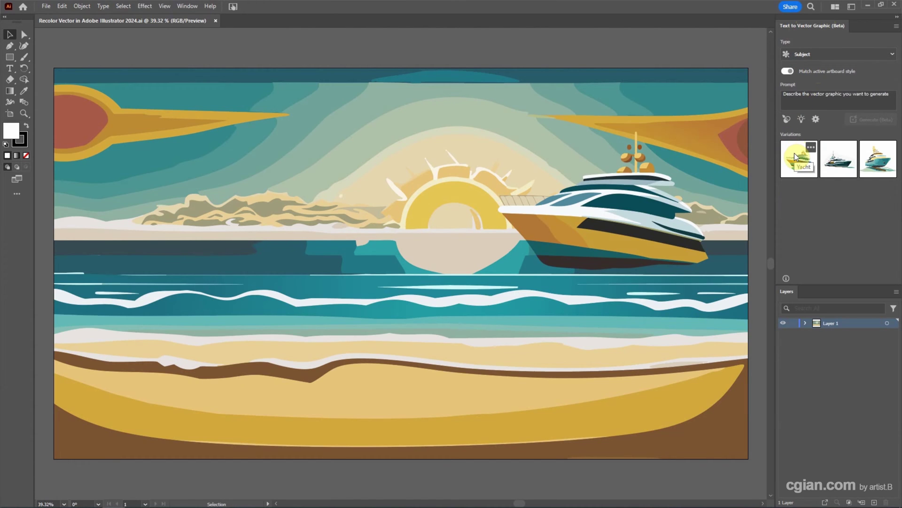
pyautogui.click(796, 152)
# - Select the placed yacht and bring up Recolor from the contextual task bar
pyautogui.click(624, 203)
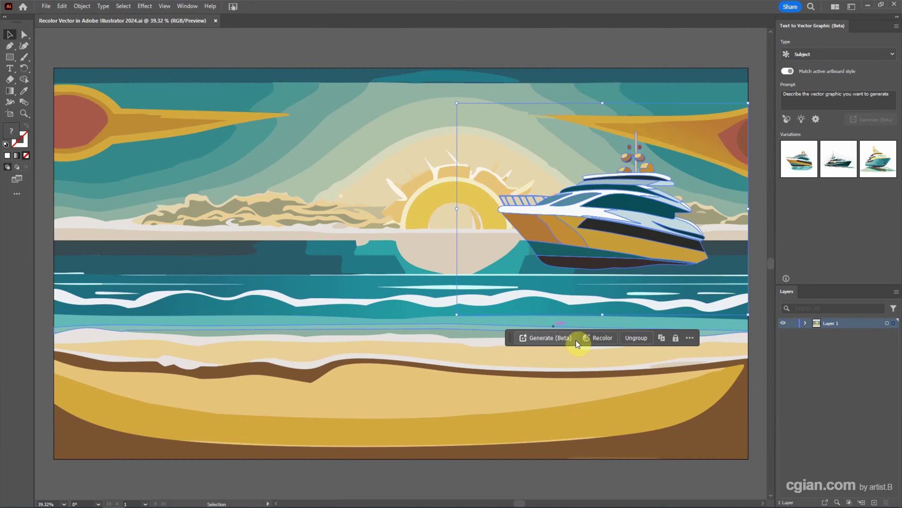
pyautogui.click(186, 6)
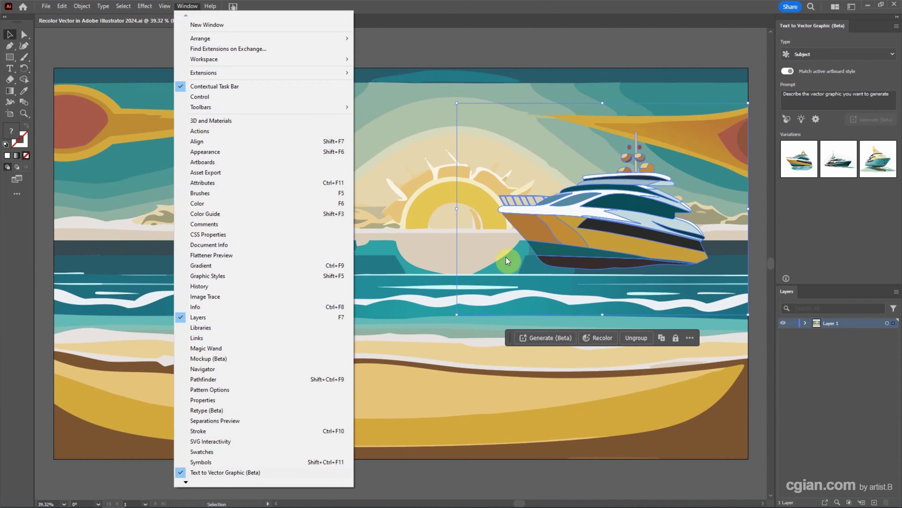
pyautogui.click(605, 337)
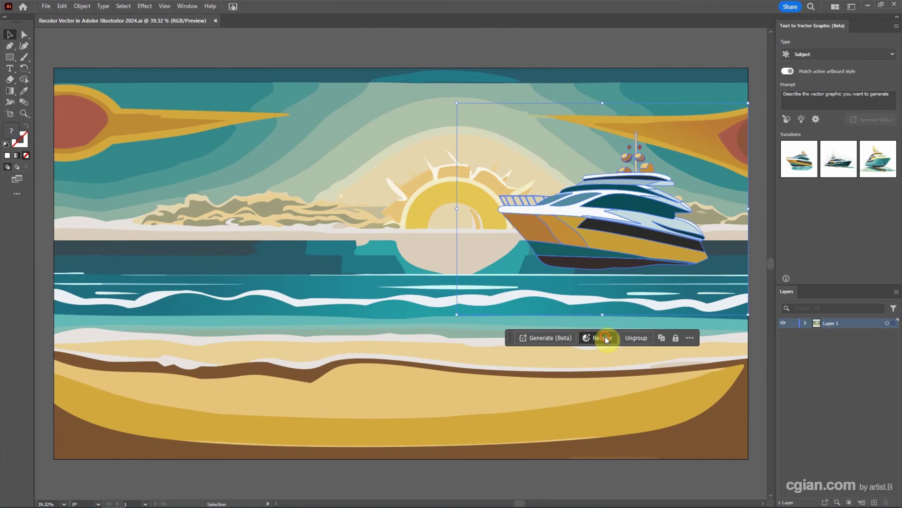
pyautogui.click(605, 337)
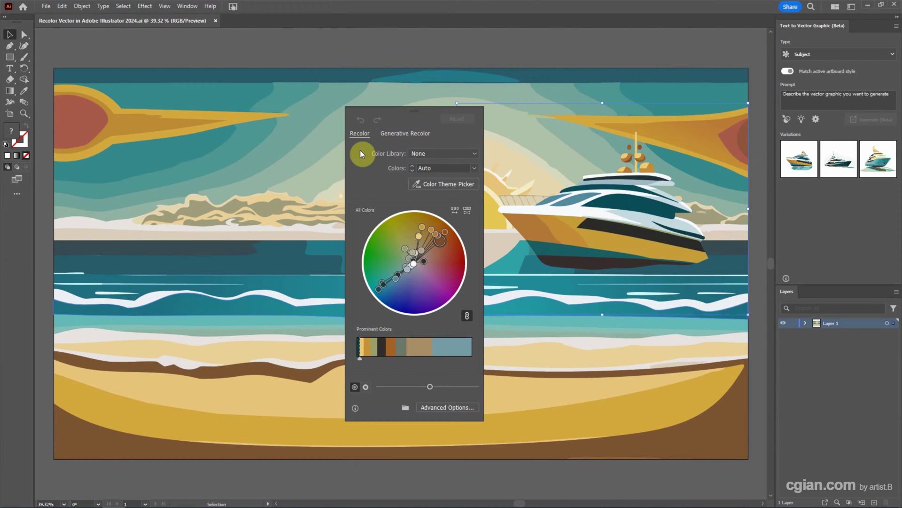
# - Recolor the yacht with the Earthtone library, then switch to the Skintones library
pyautogui.click(437, 153)
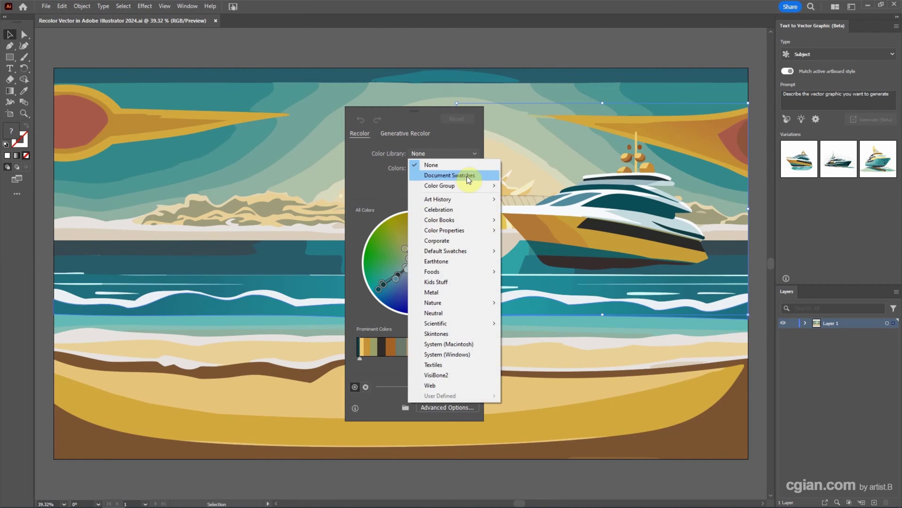
pyautogui.click(450, 261)
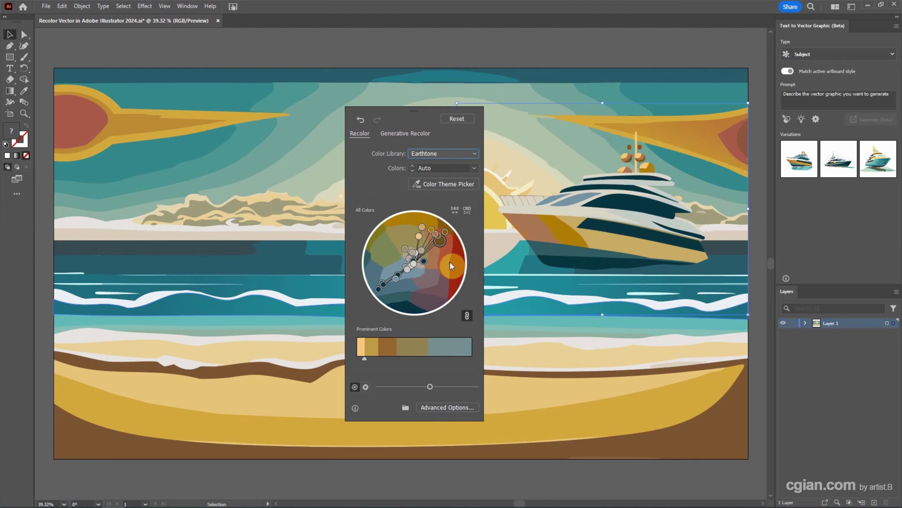
pyautogui.click(411, 154)
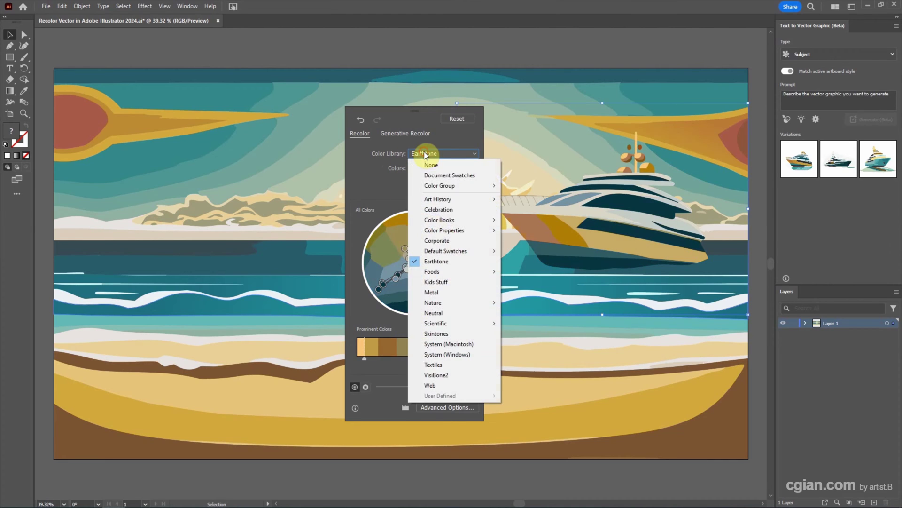
pyautogui.click(449, 334)
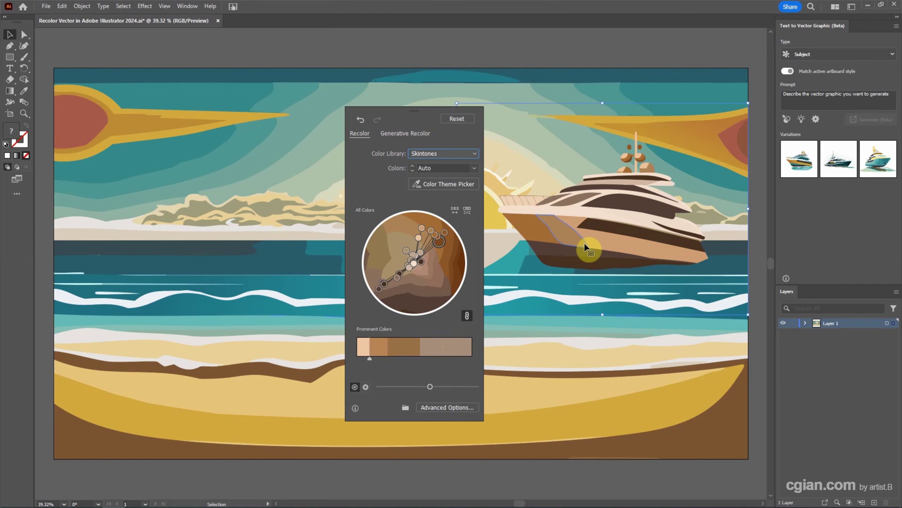
# - Select the whole scene, apply the Metal color library, and rotate the harmony on the wheel
pyautogui.press('Escape')
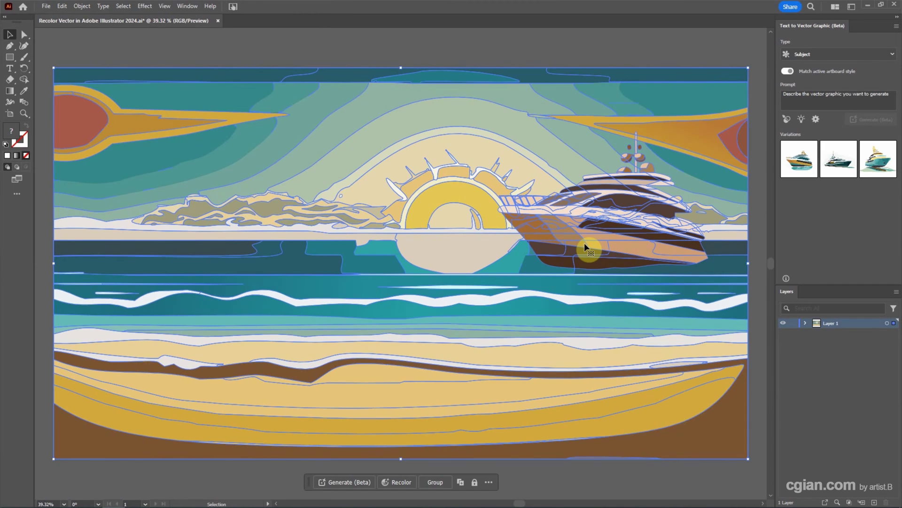
pyautogui.click(395, 482)
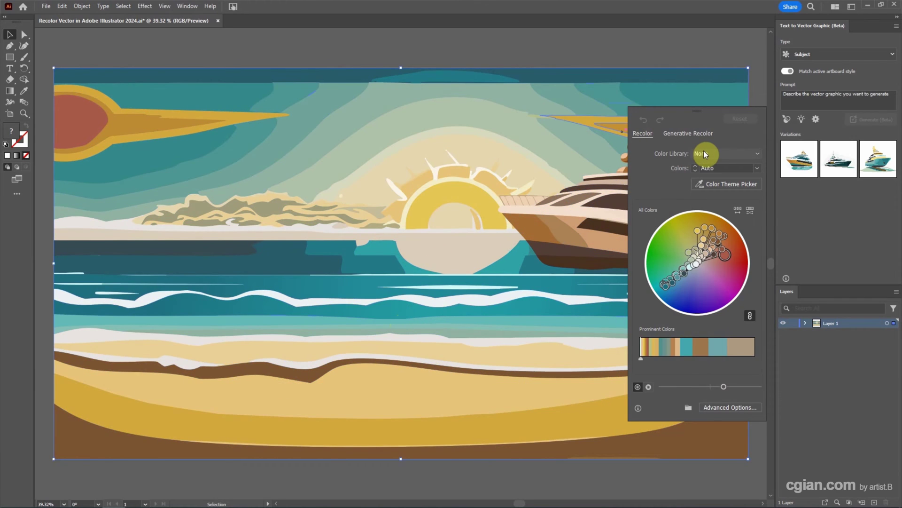
pyautogui.click(706, 152)
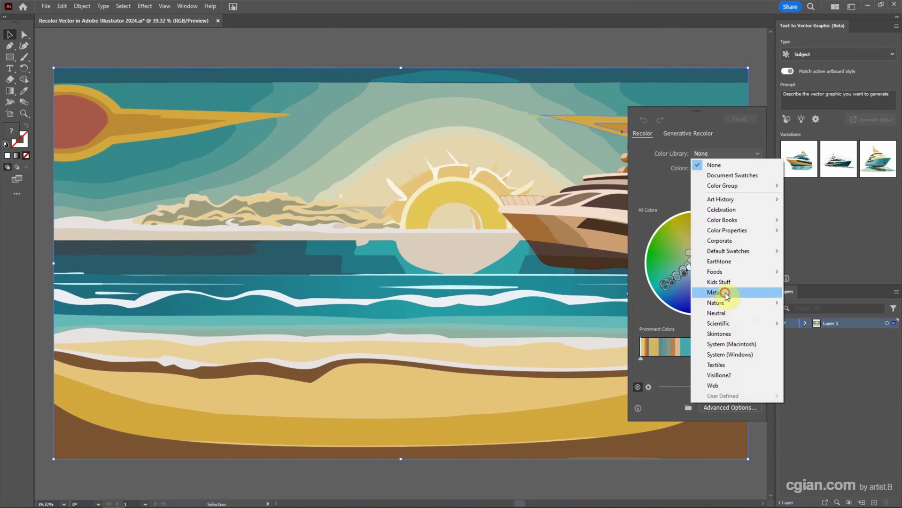
pyautogui.click(726, 292)
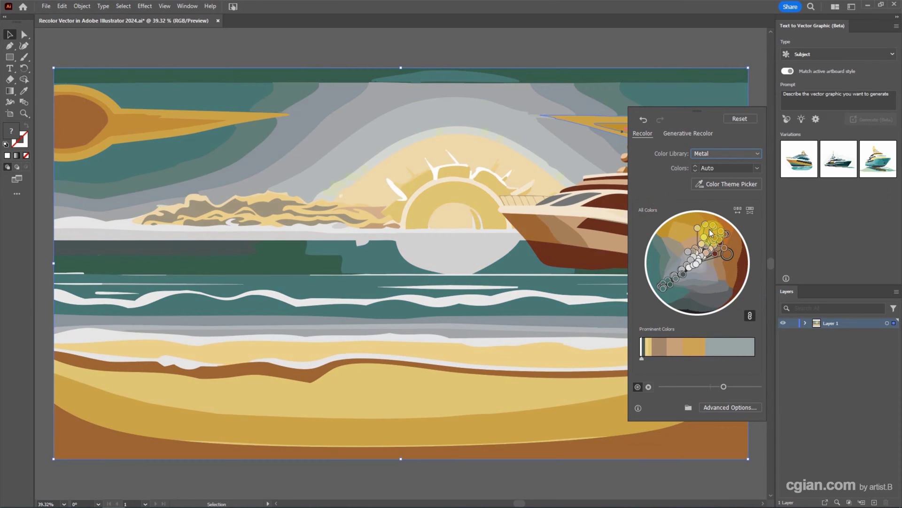
pyautogui.moveTo(706, 223); pyautogui.dragTo(721, 283)
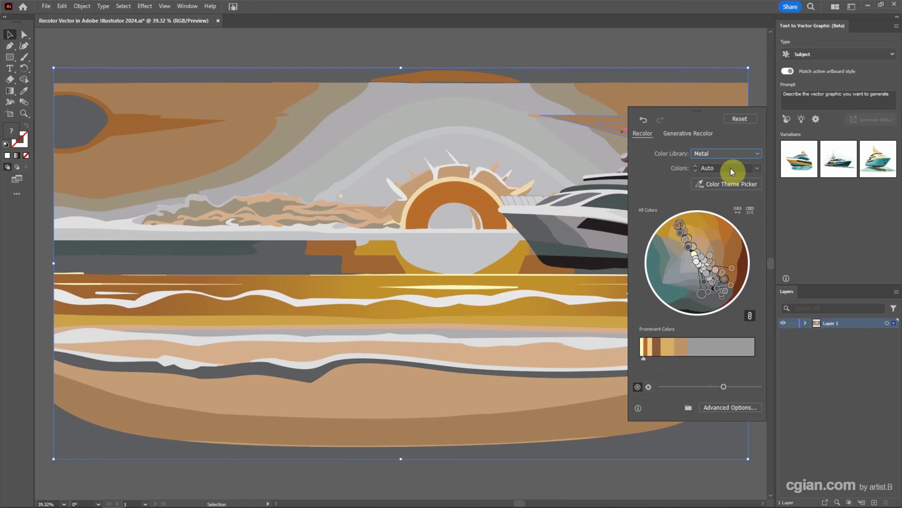
# - Try 1 and 2 colours, then settle on 3 colours for the Metal recolor
pyautogui.click(757, 168)
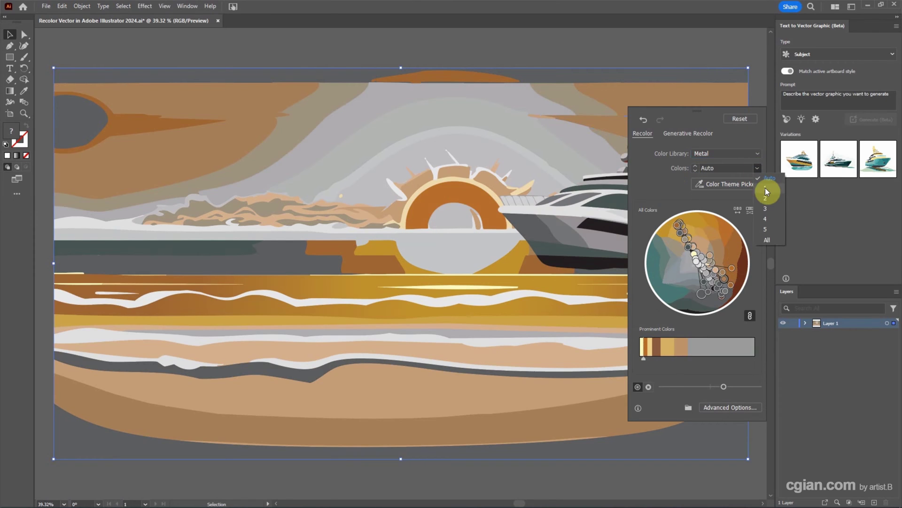
pyautogui.click(765, 189)
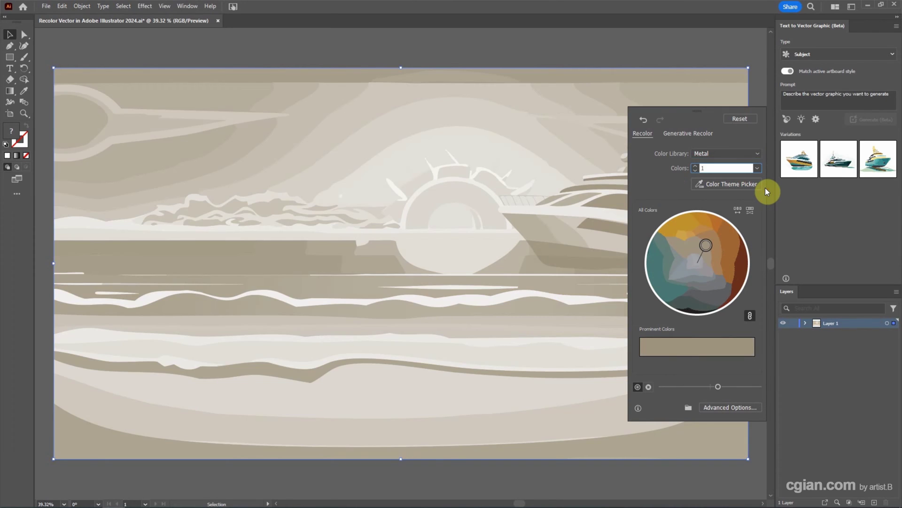
pyautogui.click(757, 167)
pyautogui.click(766, 198)
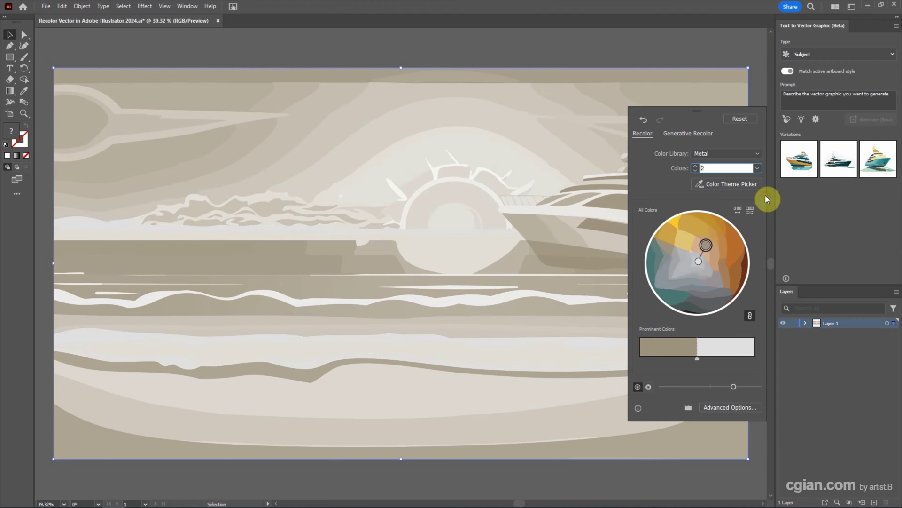
pyautogui.click(756, 167)
pyautogui.click(765, 207)
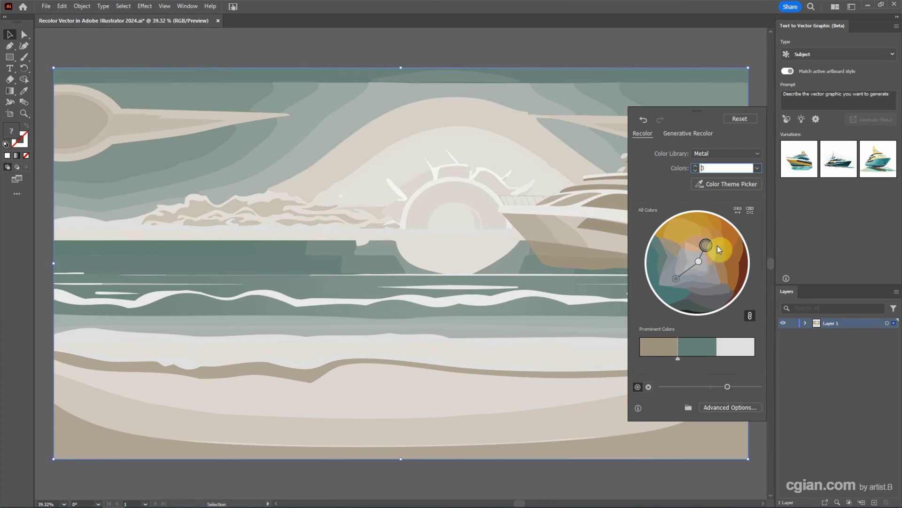
# - Unlink the harmony and drag colours individually into gold sky and sea with grey sand
pyautogui.moveTo(705, 243); pyautogui.dragTo(732, 268)
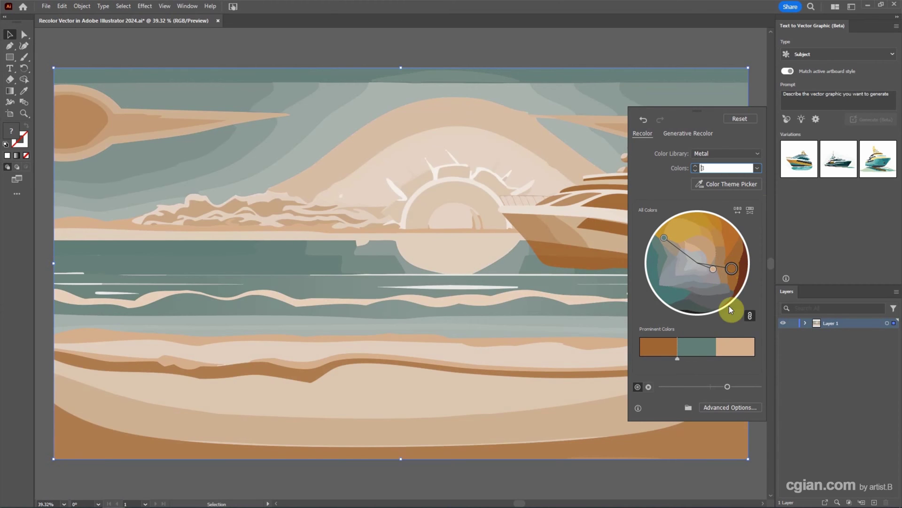
pyautogui.click(751, 315)
pyautogui.moveTo(714, 273); pyautogui.dragTo(679, 293)
pyautogui.moveTo(670, 239); pyautogui.dragTo(690, 232)
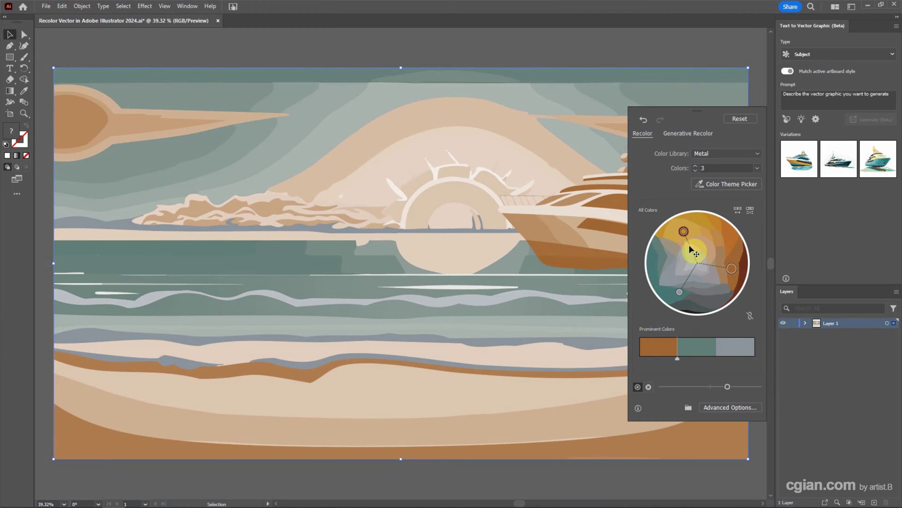
pyautogui.moveTo(733, 267); pyautogui.dragTo(712, 275)
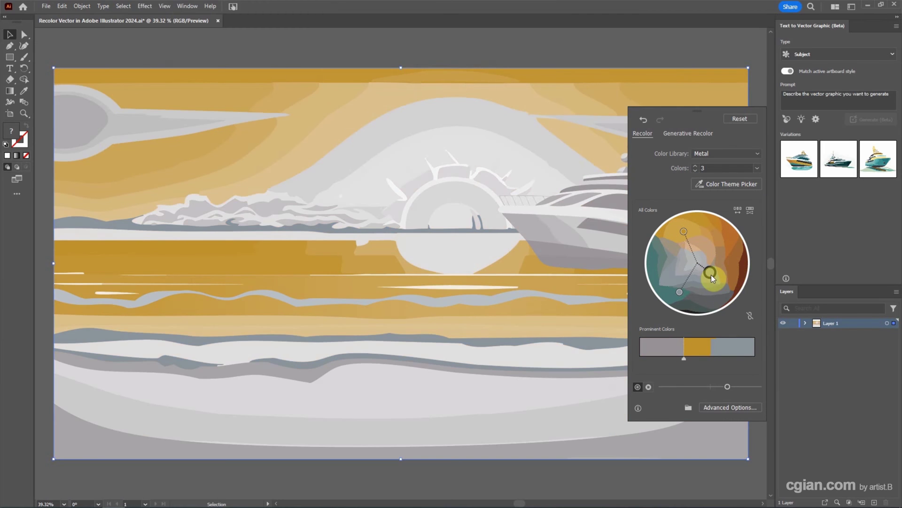
# - Open the Color Picker for a harmony colour and cancel it without changes
pyautogui.doubleClick(710, 274)
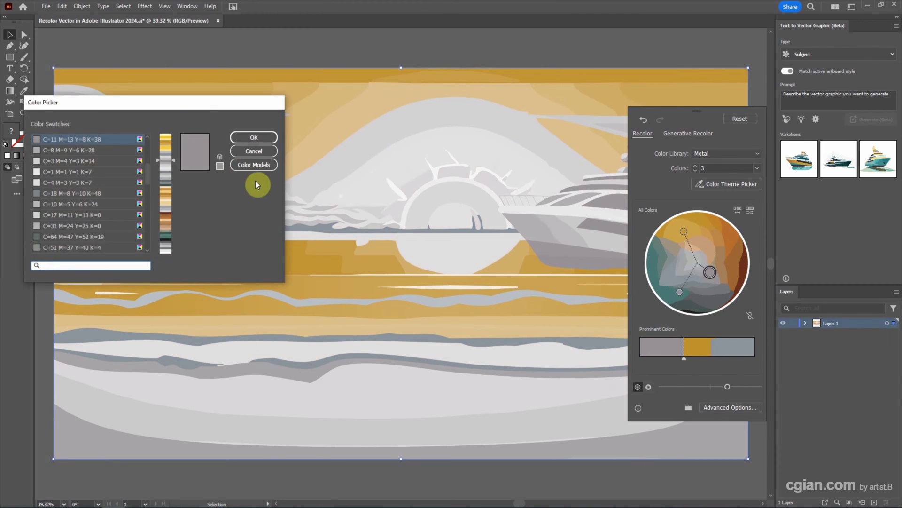
pyautogui.click(242, 165)
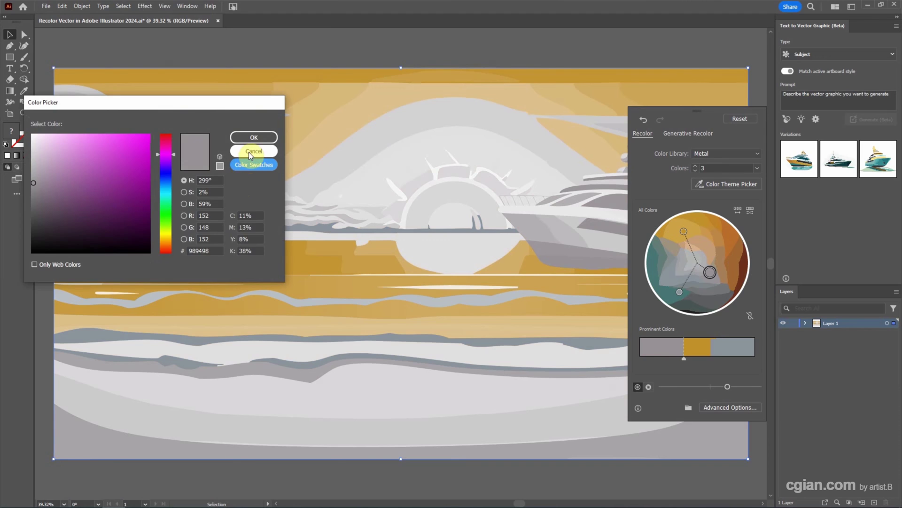
pyautogui.click(249, 152)
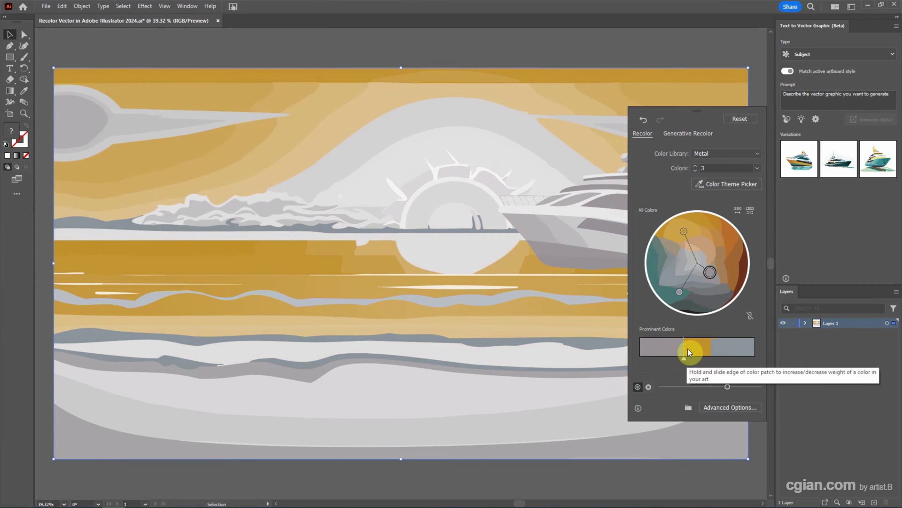
# - Darken one harmony colour and reweight the grey and gold shares in Prominent Colors
pyautogui.moveTo(709, 272); pyautogui.dragTo(721, 293)
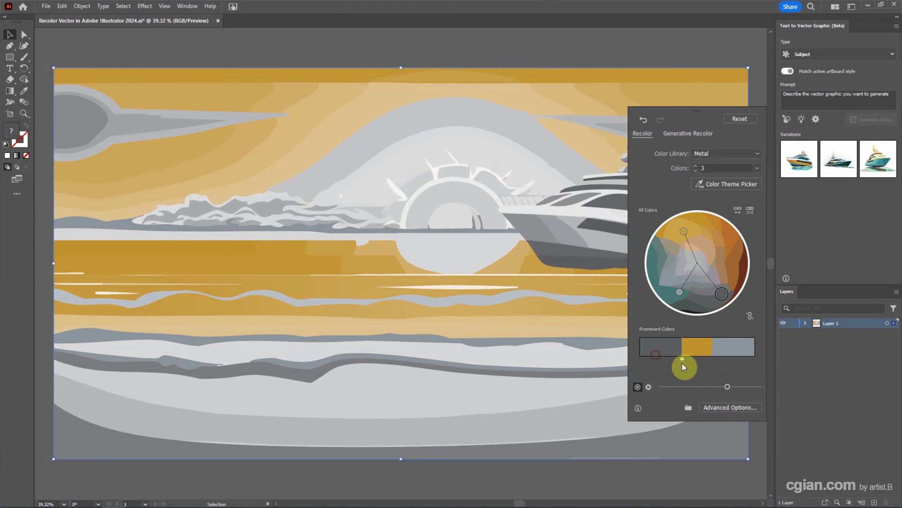
pyautogui.moveTo(683, 359); pyautogui.dragTo(660, 360)
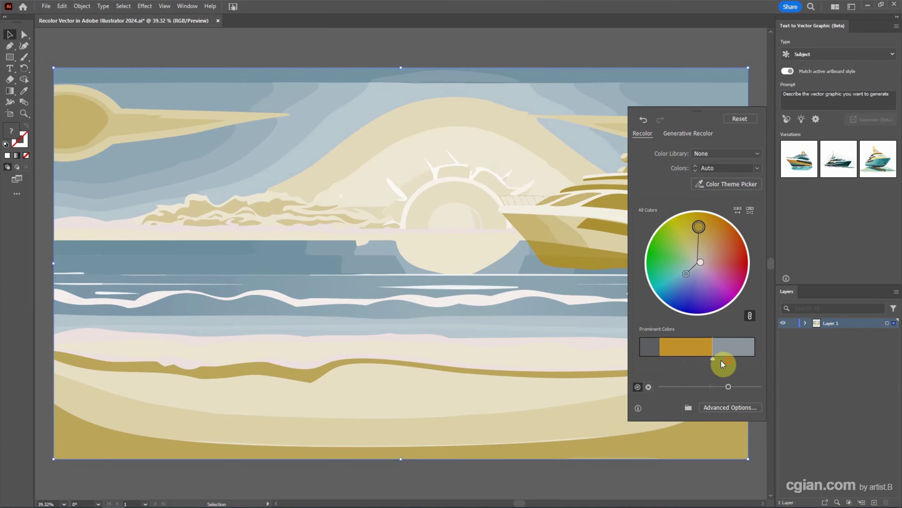
pyautogui.moveTo(713, 361); pyautogui.dragTo(741, 360)
pyautogui.moveTo(660, 358); pyautogui.dragTo(692, 362)
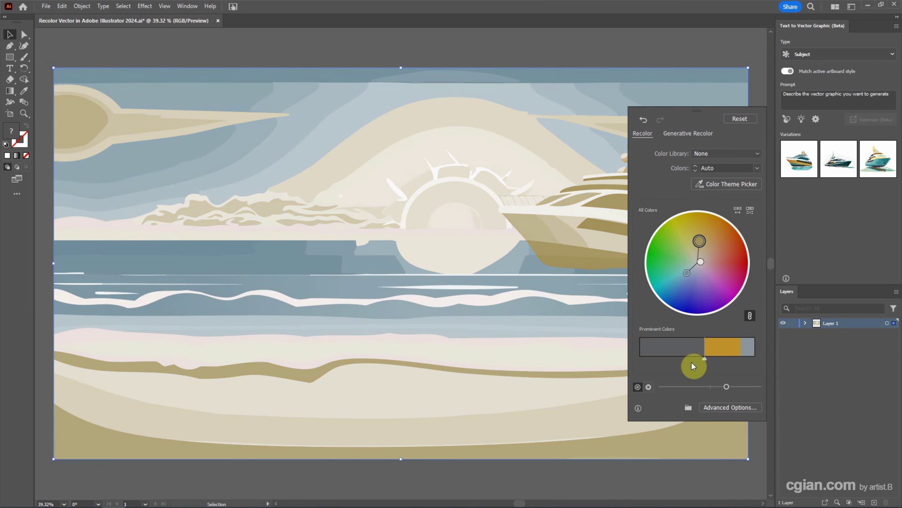
# - Randomize the colours and their order repeatedly, landing on red-brown, blue and tan
pyautogui.click(749, 211)
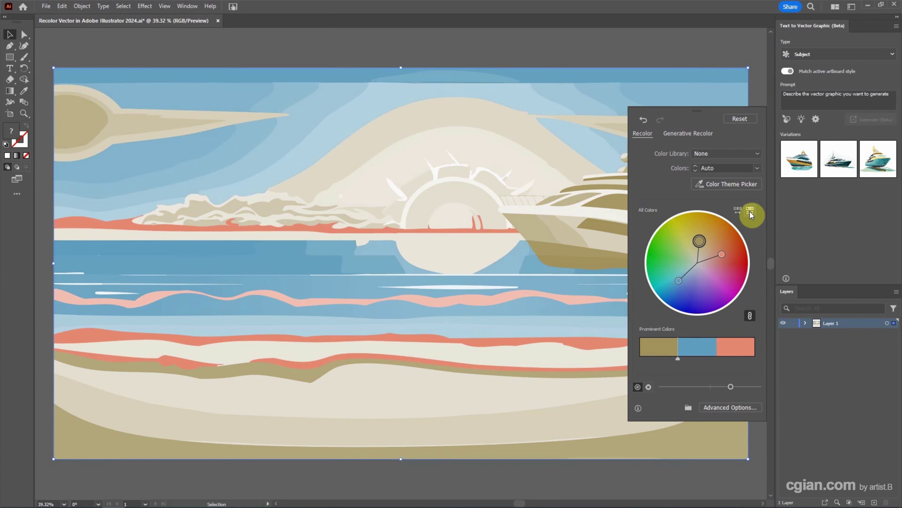
pyautogui.click(749, 210)
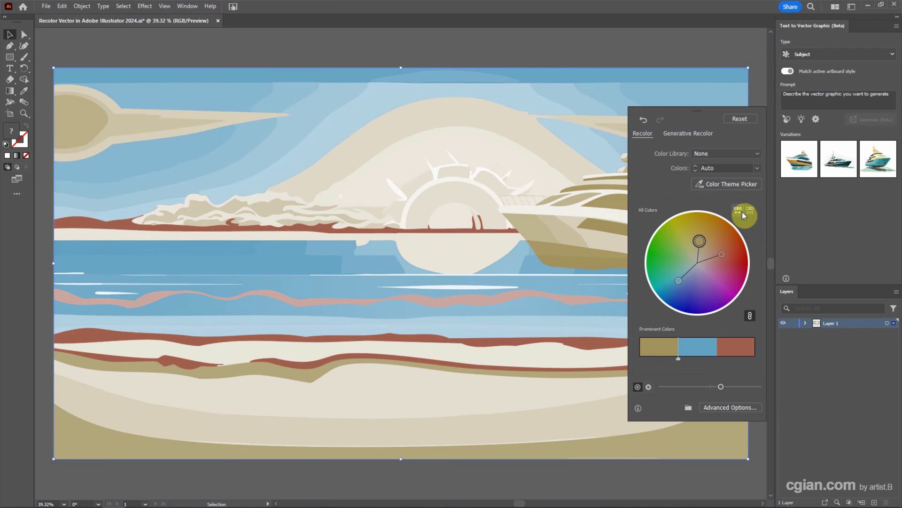
pyautogui.click(743, 211)
pyautogui.click(743, 212)
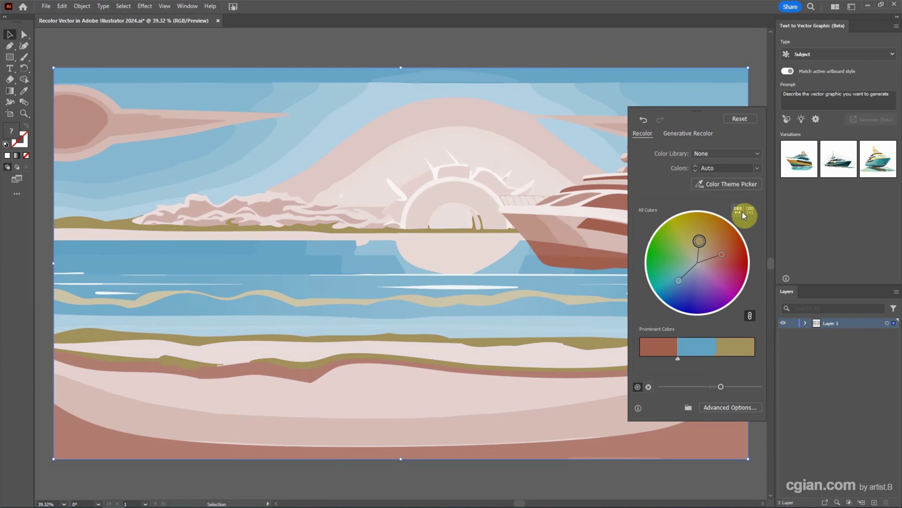
# - Set Colors to 5, adjust the brightness slider down and up, then nudge saturation
pyautogui.click(758, 168)
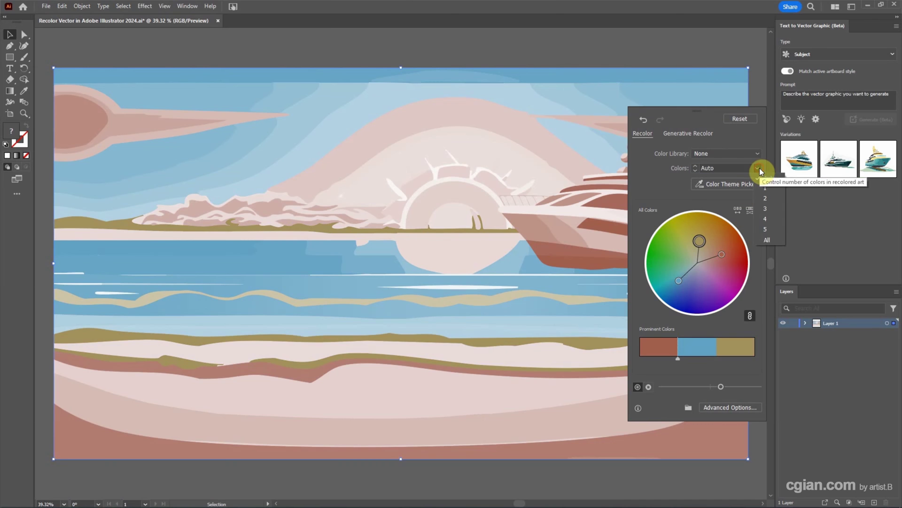
pyautogui.click(768, 230)
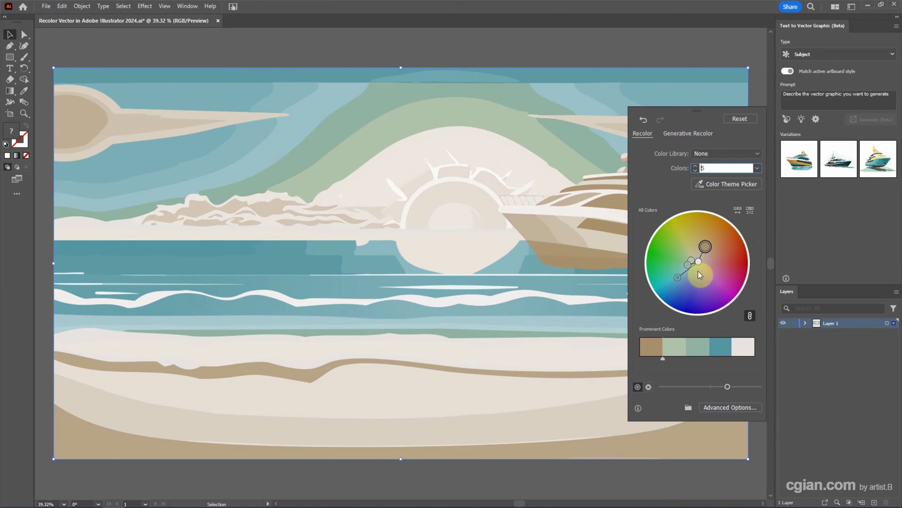
pyautogui.click(638, 386)
pyautogui.moveTo(721, 389); pyautogui.dragTo(680, 388)
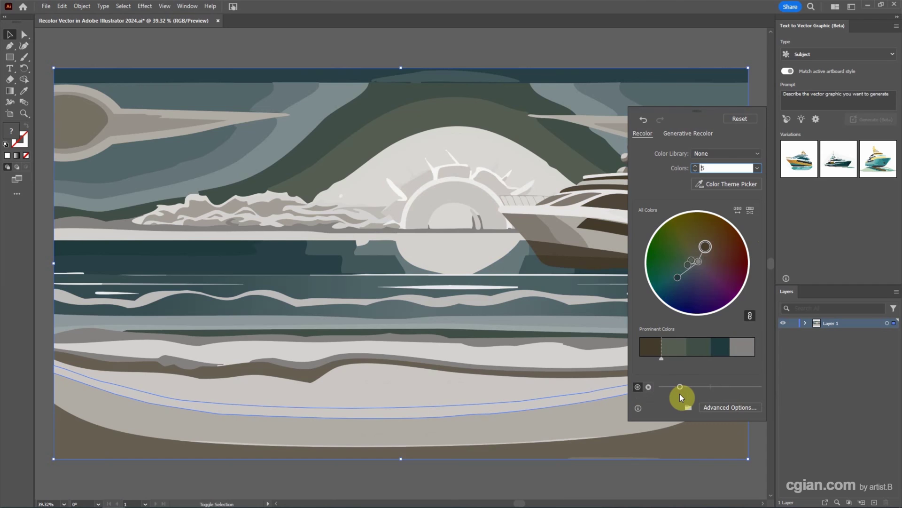
pyautogui.moveTo(679, 386); pyautogui.dragTo(734, 391)
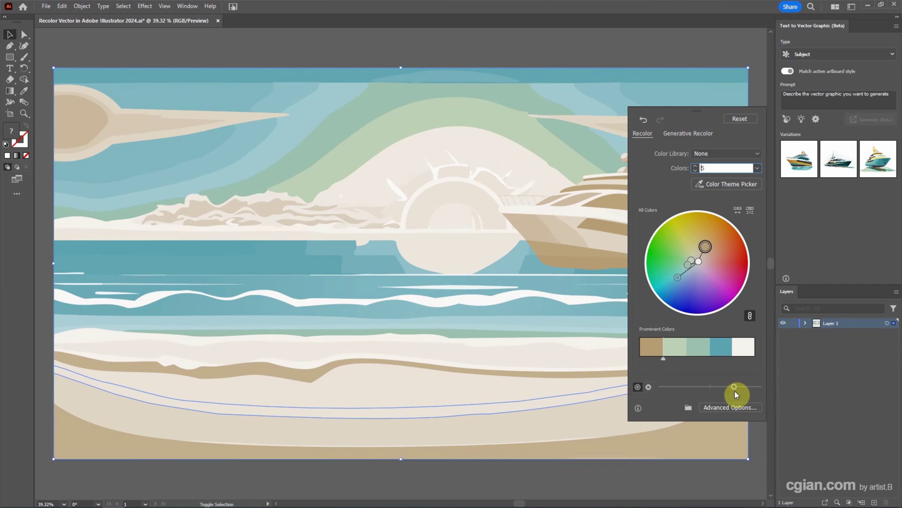
pyautogui.click(648, 387)
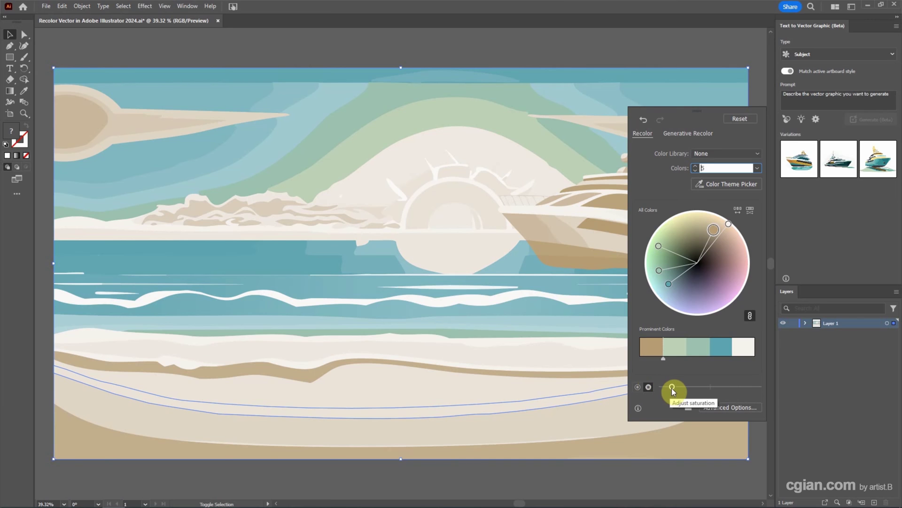
pyautogui.moveTo(672, 387)
pyautogui.mouseDown()
pyautogui.moveTo(729, 386)
pyautogui.moveTo(678, 388)
pyautogui.mouseUp()
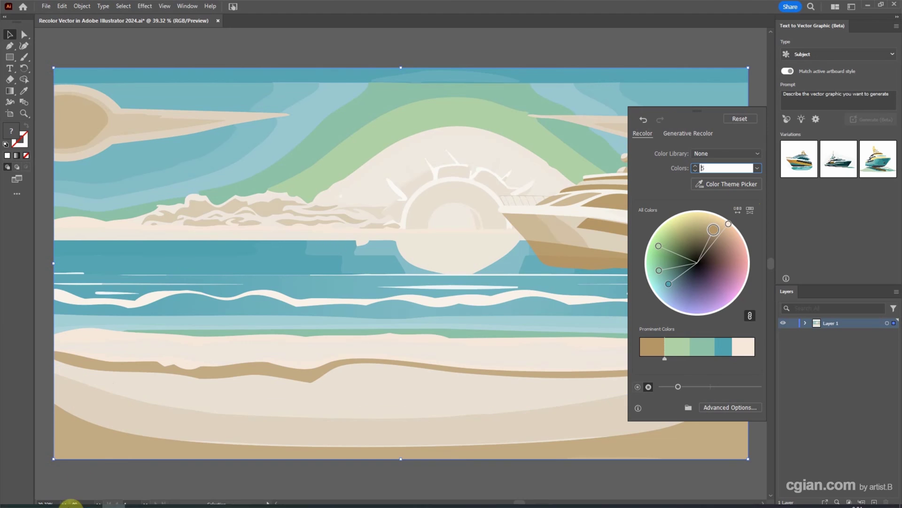
# - Drag both JPGs from the color reference folder onto the Illustrator artboard
pyautogui.click(45, 498)
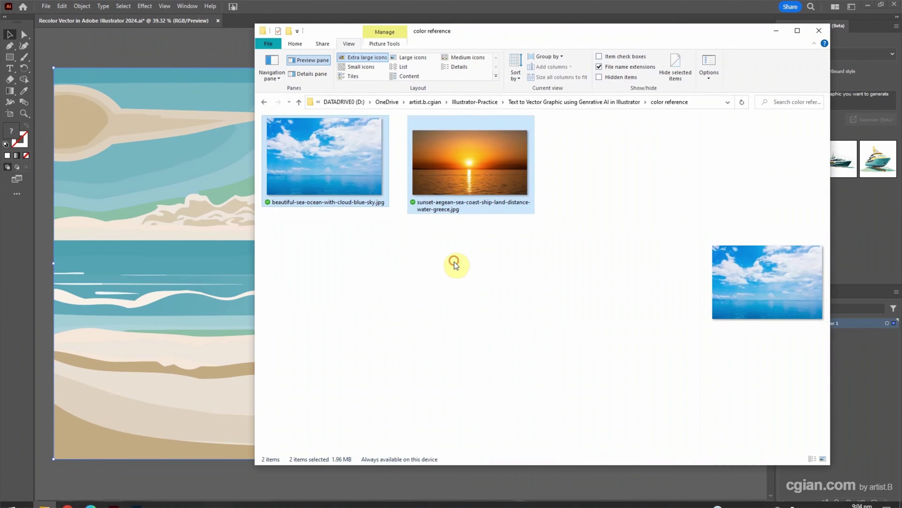
pyautogui.moveTo(501, 281); pyautogui.dragTo(166, 179)
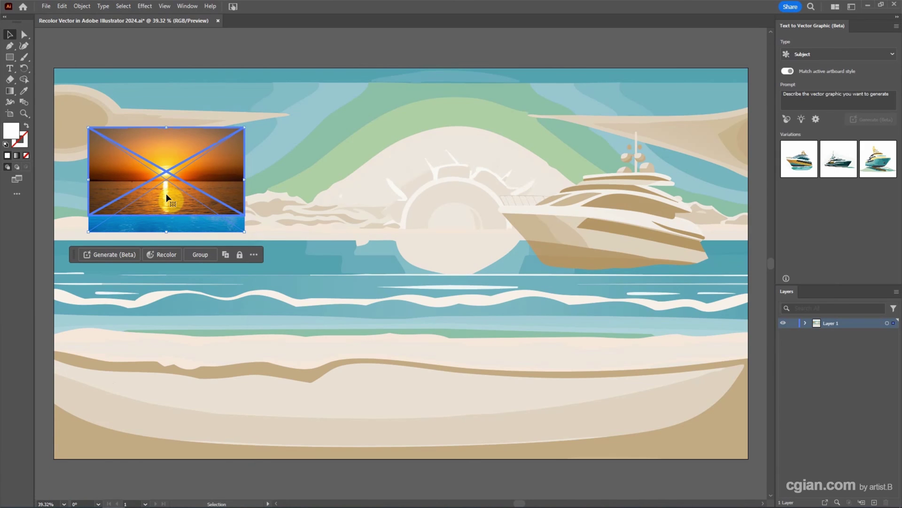
# - Move the placed reference photos into a new Layer 2 with Paste in Front
pyautogui.press('a')
pyautogui.press('Delete')
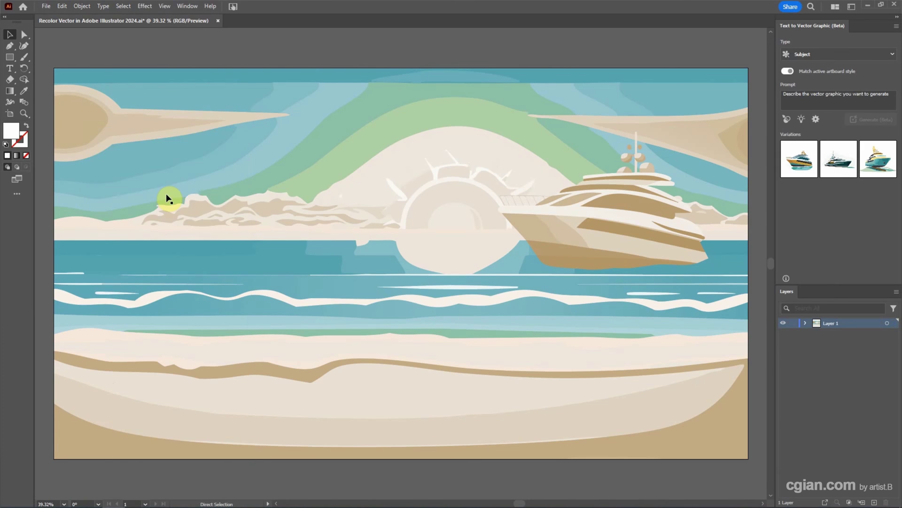
pyautogui.click(874, 502)
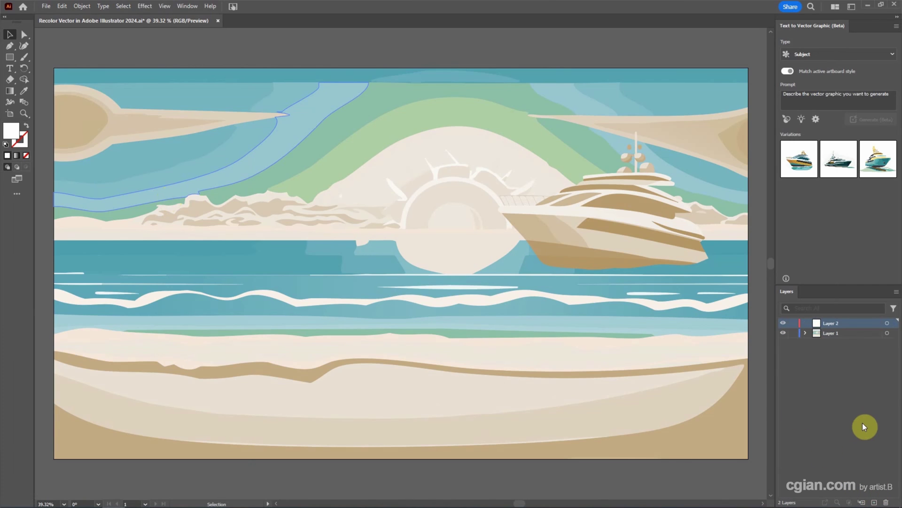
pyautogui.hotkey('ctrl', 'f')
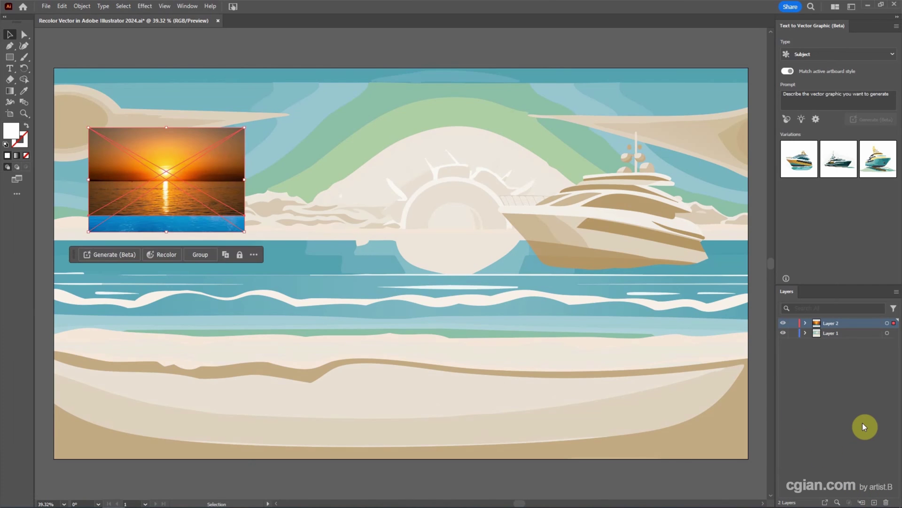
# - Stack the sunset photo below the sky photo and select Layer 1's artwork
pyautogui.click(216, 282)
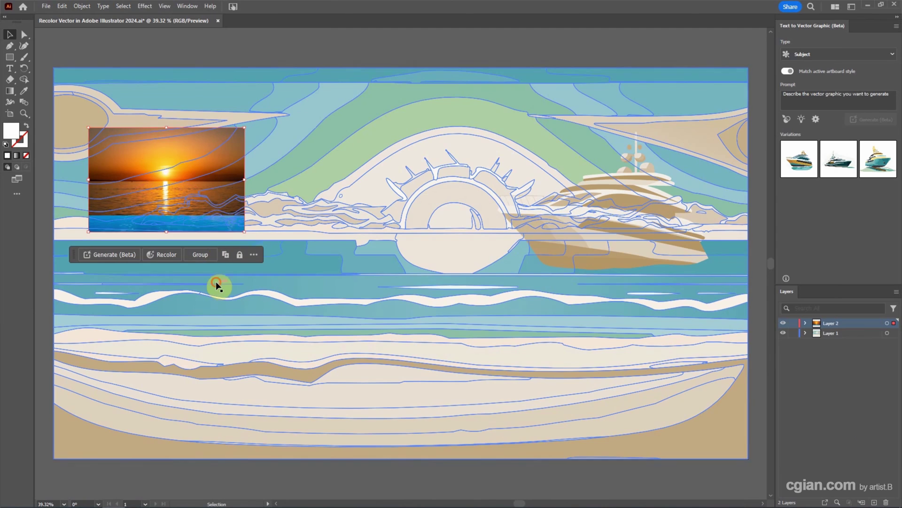
pyautogui.click(212, 186)
pyautogui.moveTo(214, 173); pyautogui.dragTo(209, 300)
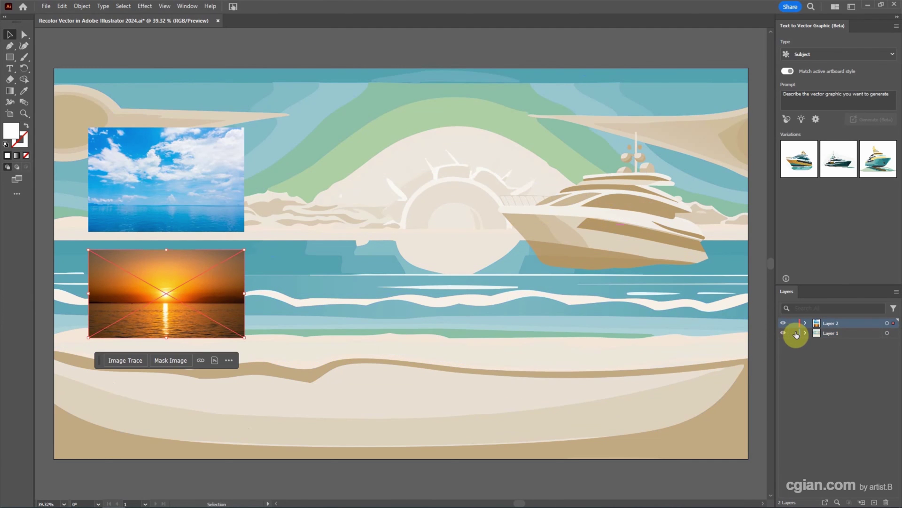
pyautogui.click(887, 332)
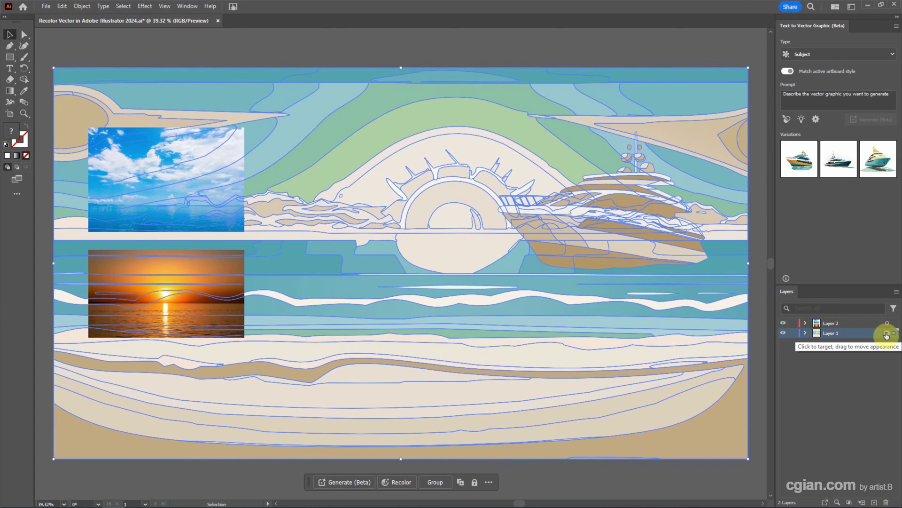
# - Reopen Recolor for the beach artwork and activate the Color Theme Picker
pyautogui.click(393, 481)
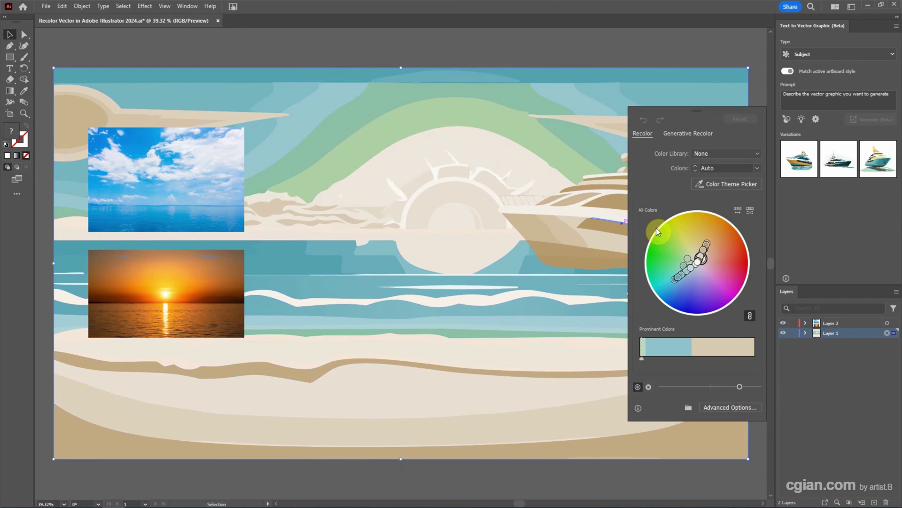
pyautogui.click(714, 186)
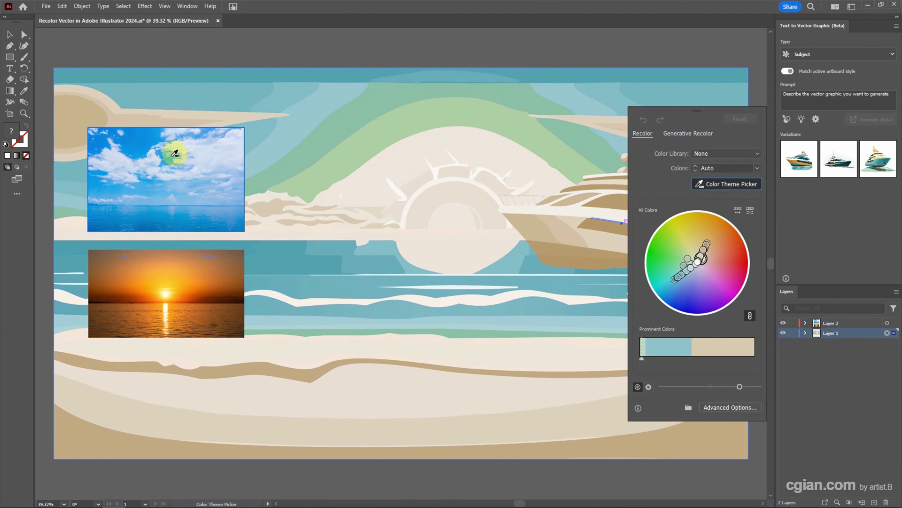